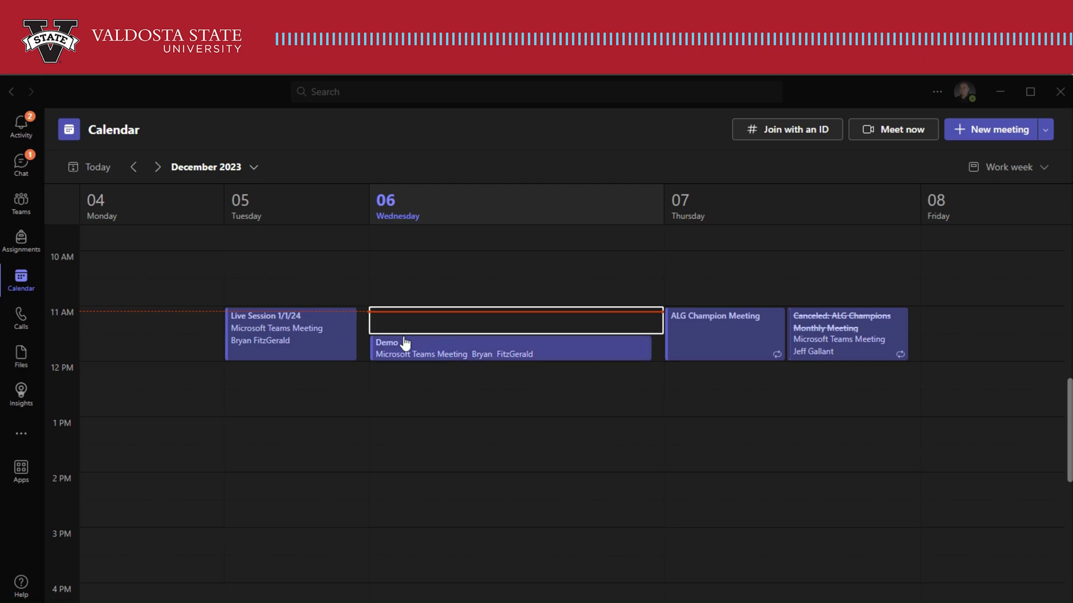
Start a new calendar meeting with automatic recording turned on and discard the draft without saving
click(11, 296)
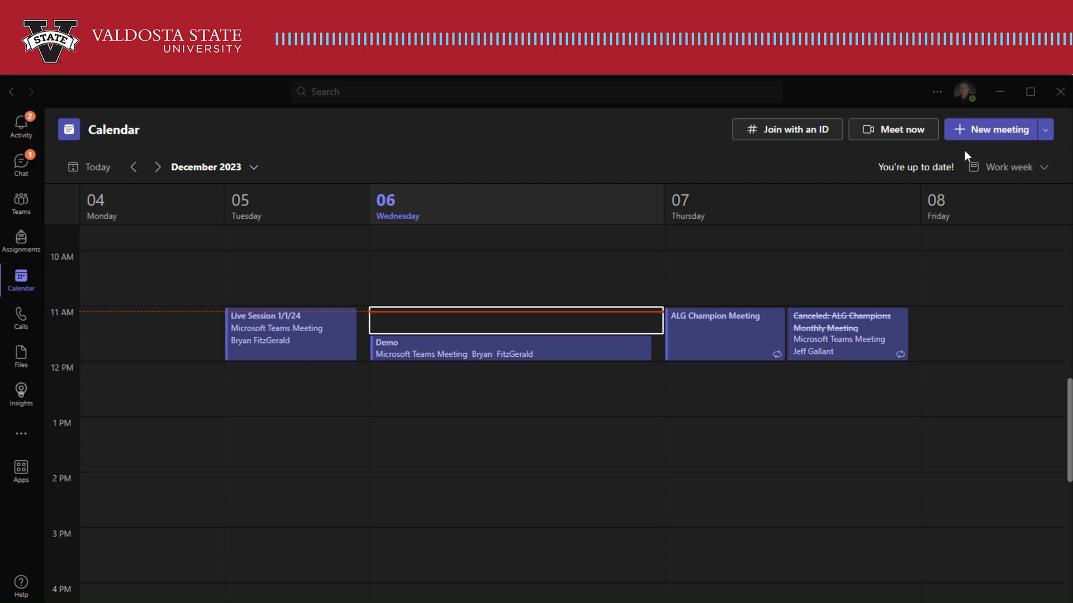
click(984, 132)
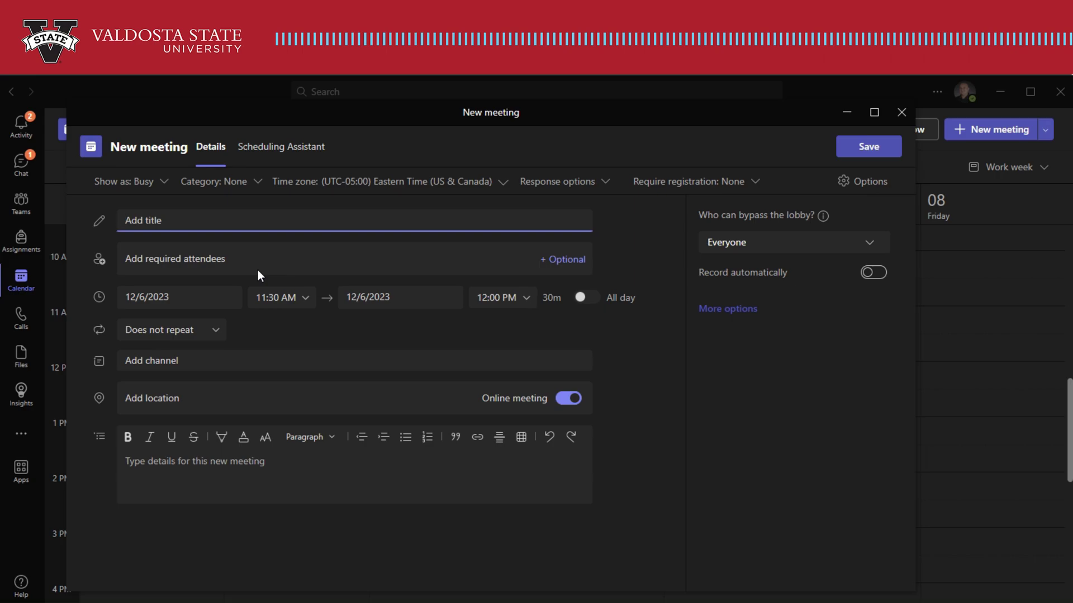
click(881, 278)
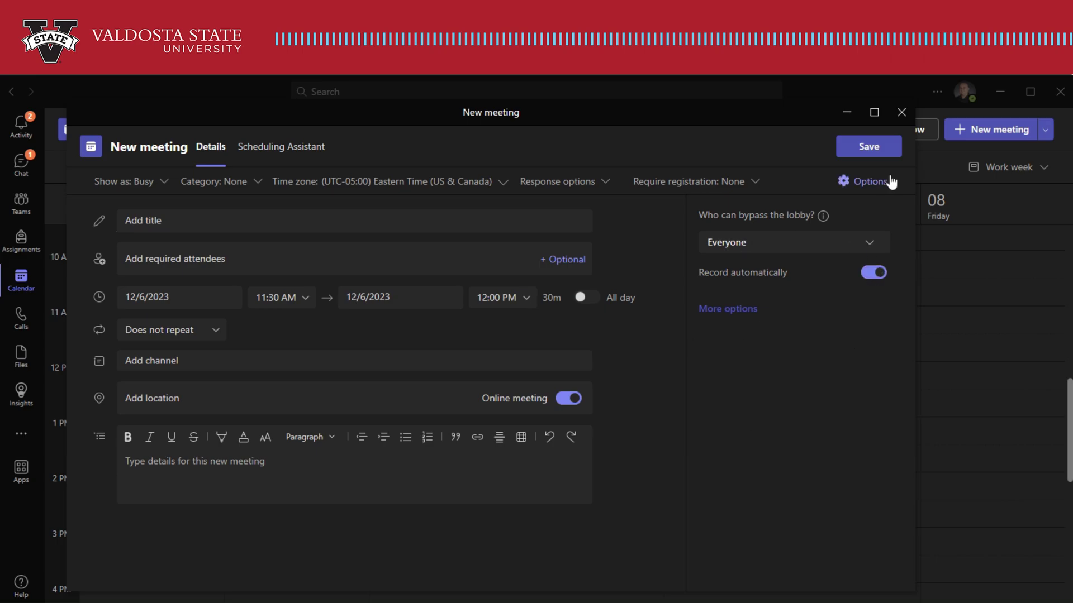
click(872, 188)
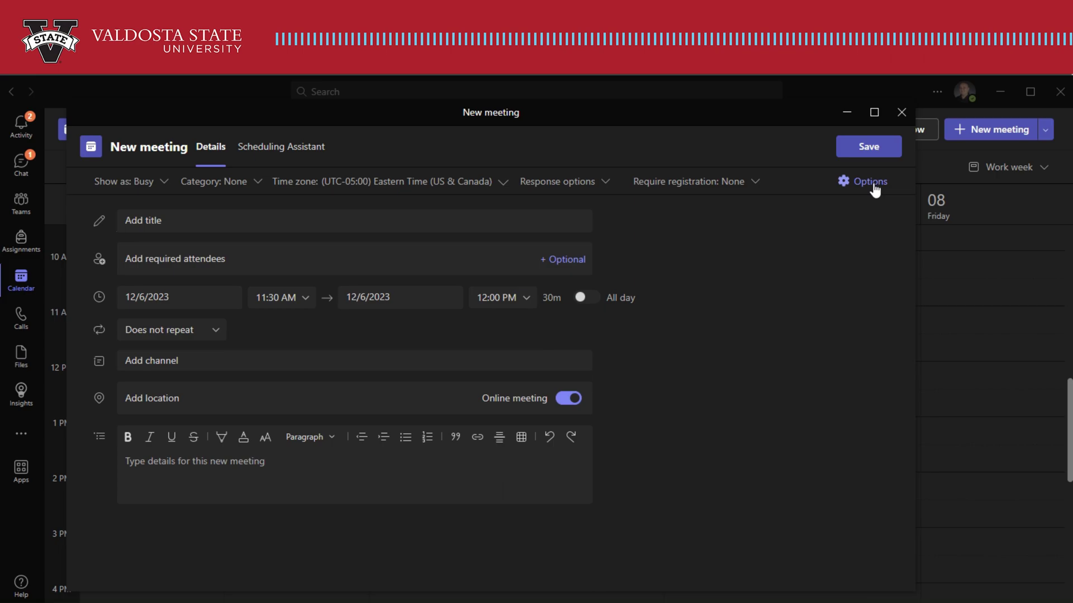
click(872, 186)
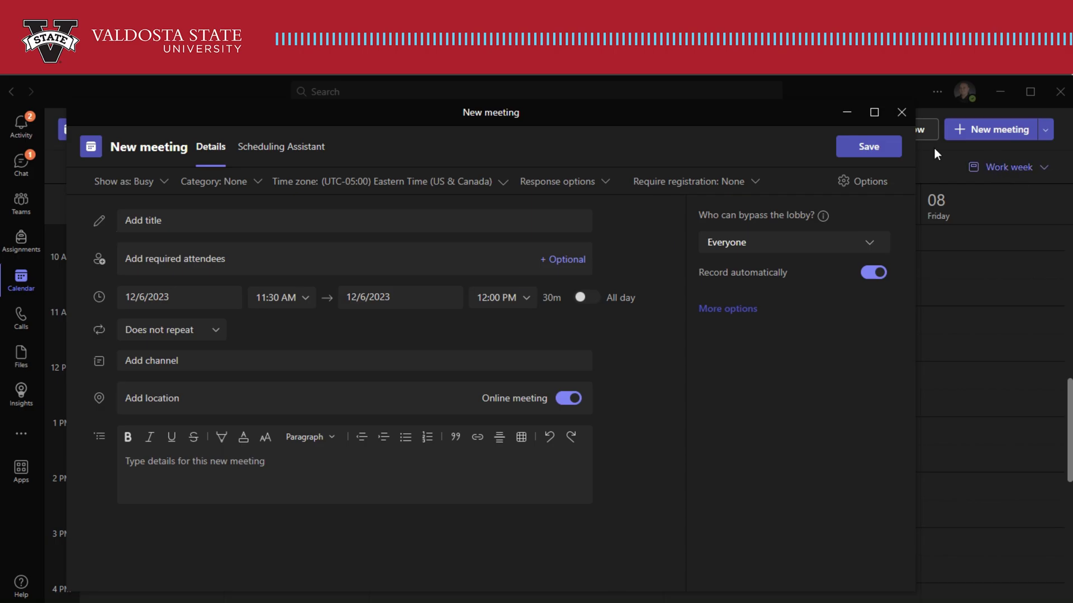
click(900, 112)
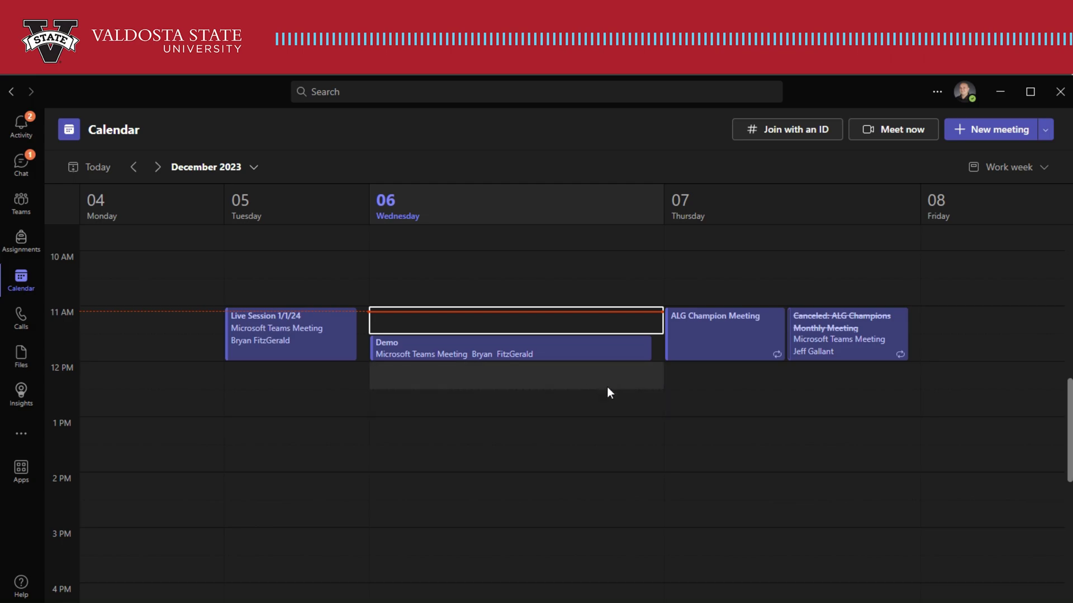
Edit Wednesday's Demo meeting and turn on automatic recording in its meeting options
right_click(579, 353)
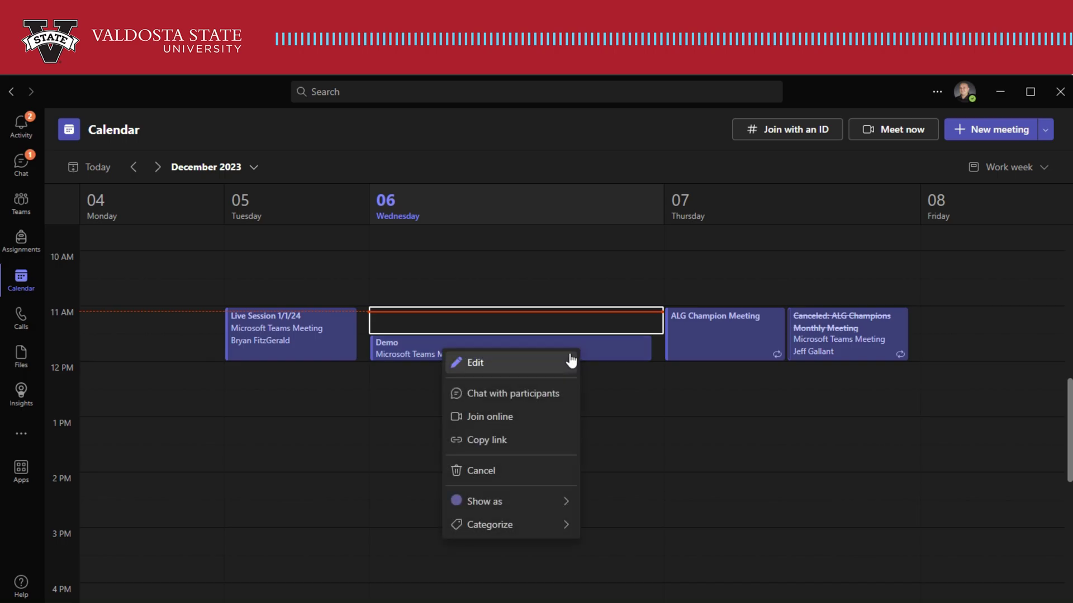
click(496, 373)
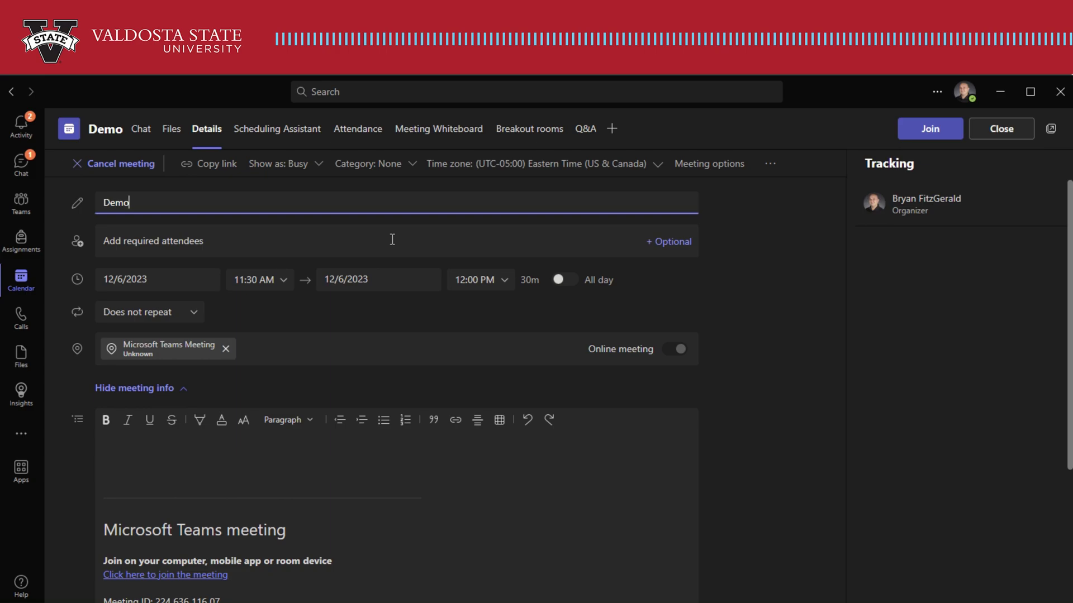
click(741, 167)
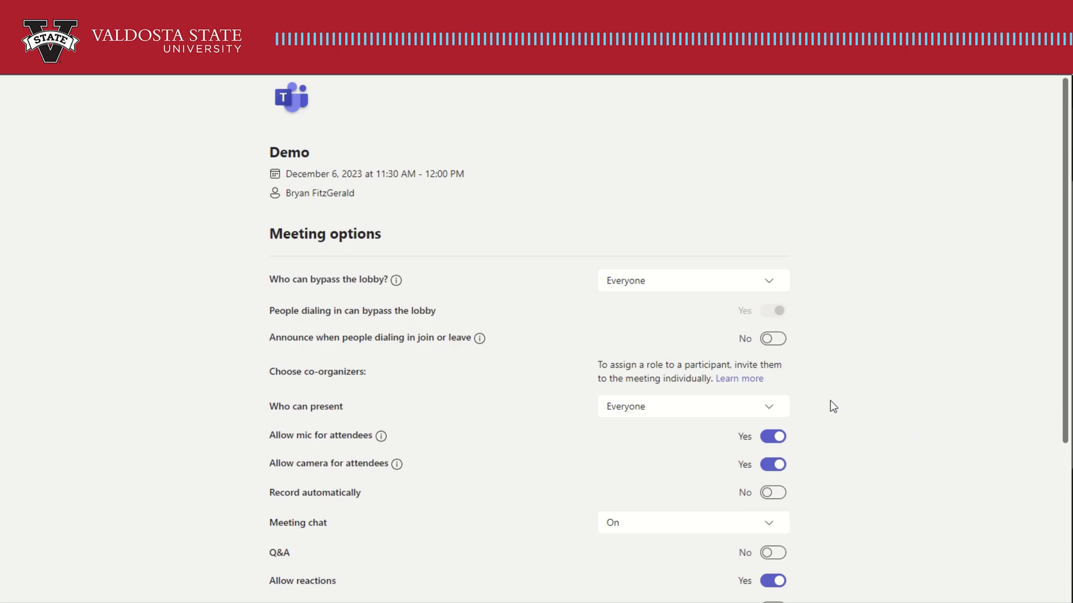
scroll(867, 393, down, 1)
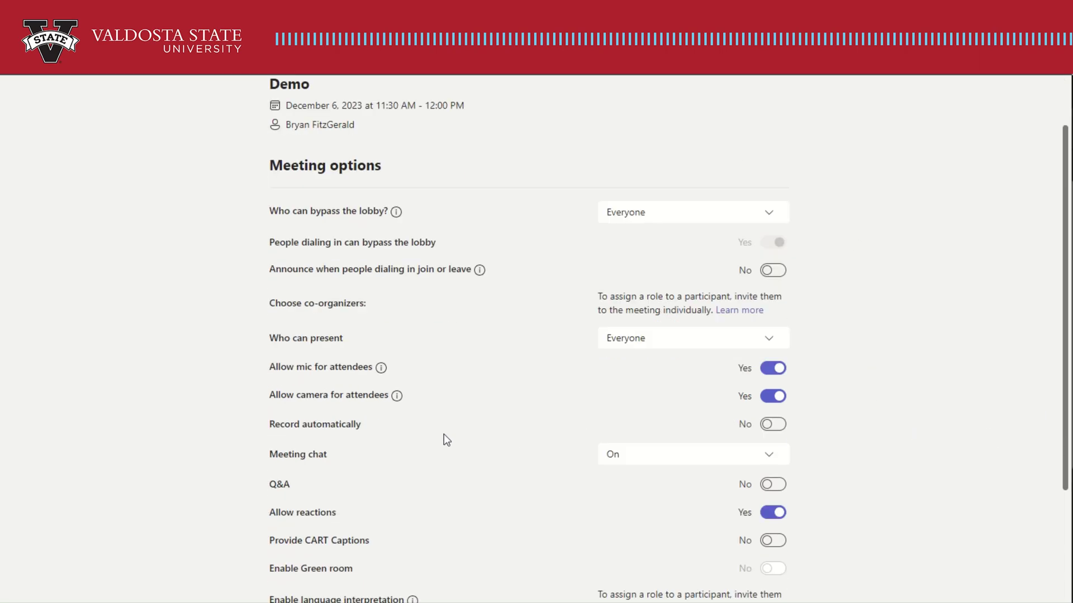
click(776, 425)
scroll(871, 385, down, 3)
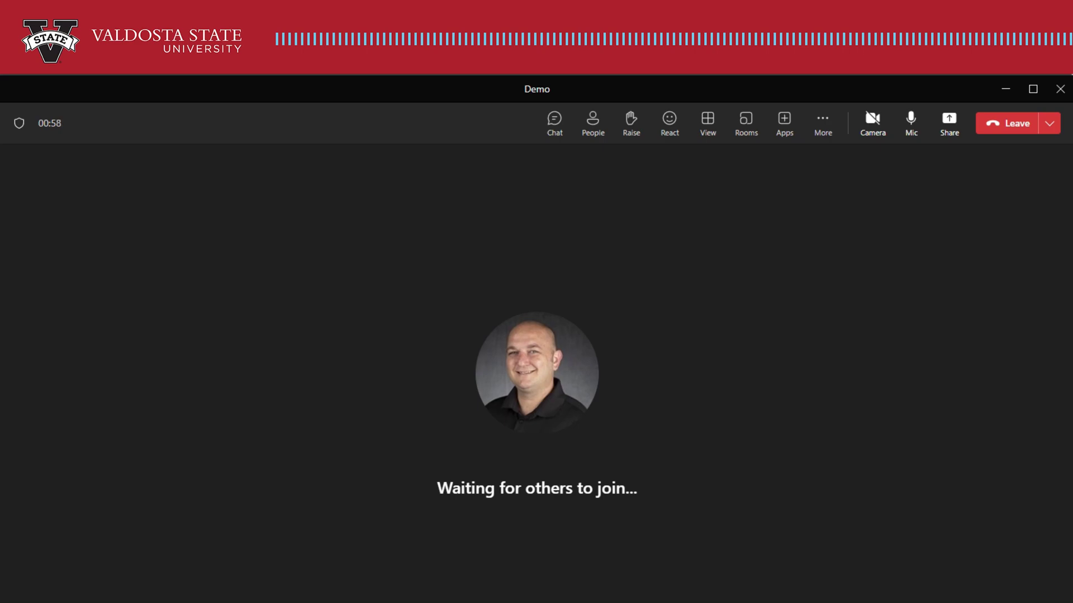
Start recording the running Demo meeting
click(830, 130)
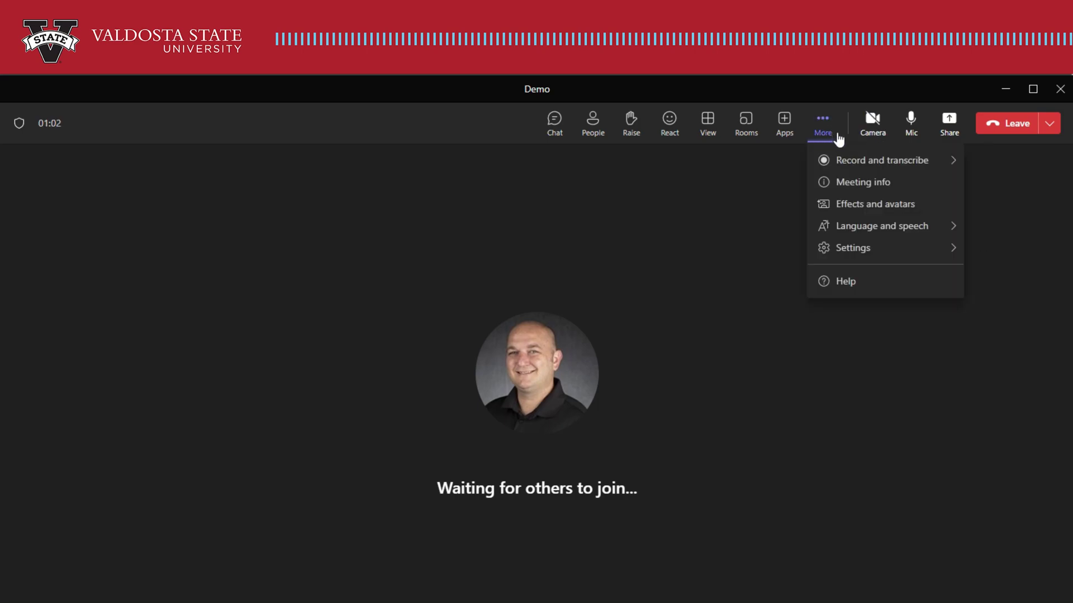
mouse_move(871, 169)
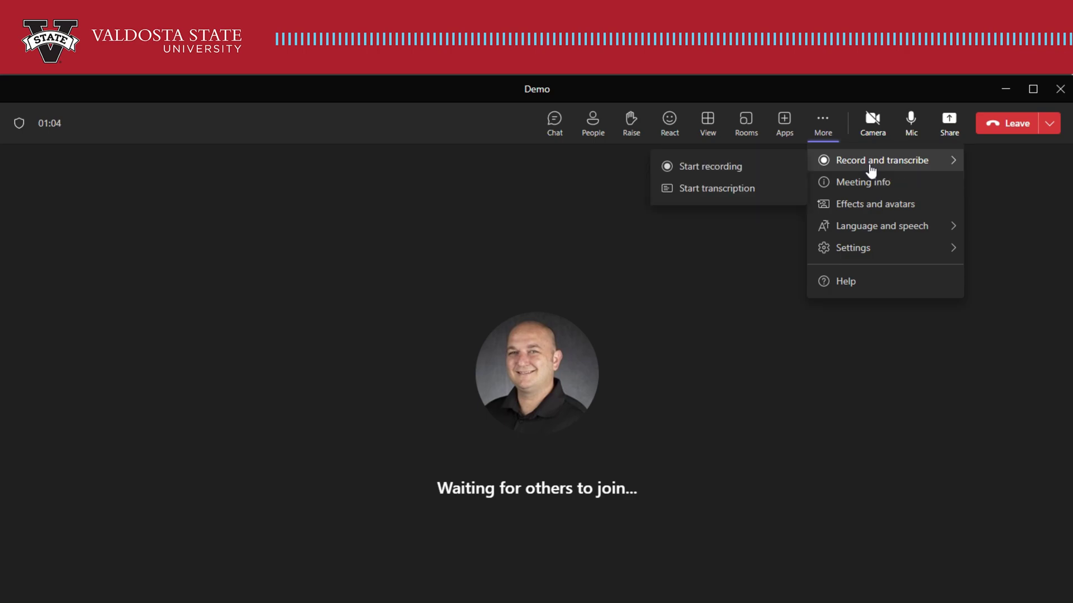
click(734, 168)
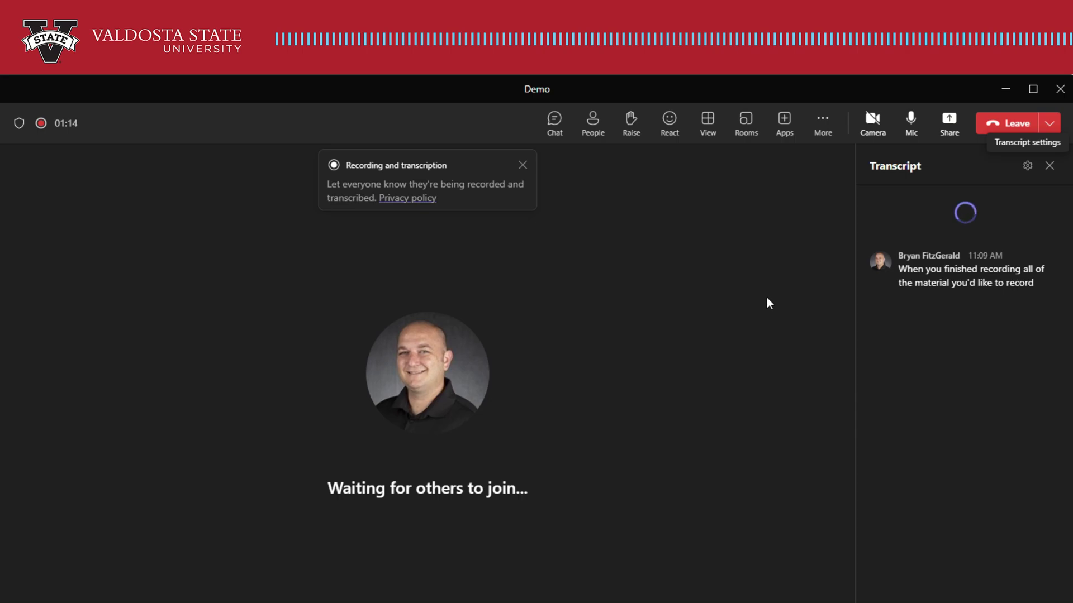
Stop the Demo meeting's recording and transcription and confirm
click(825, 125)
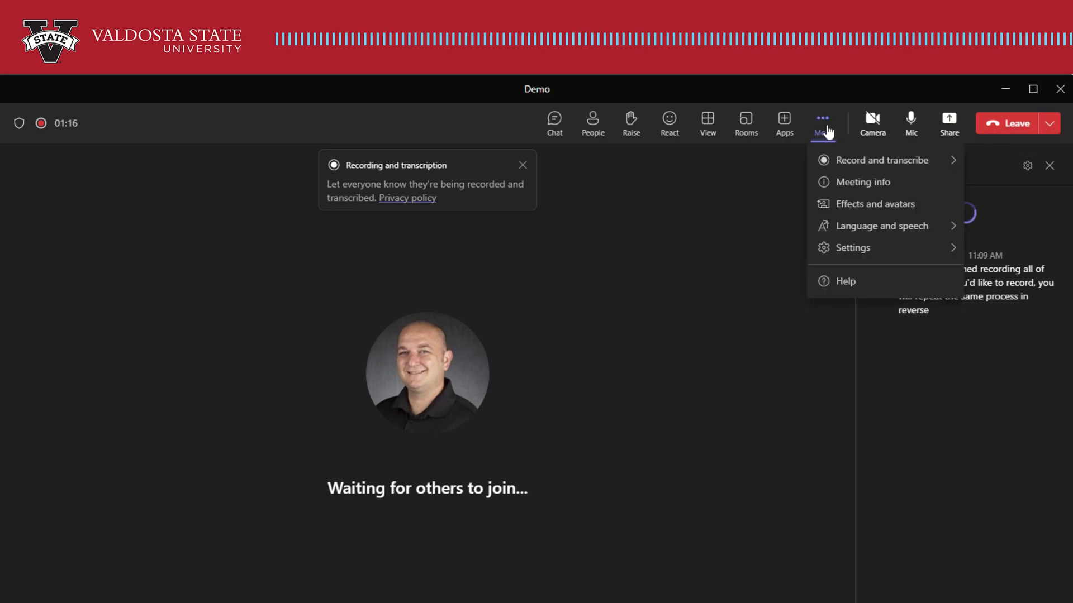
click(858, 162)
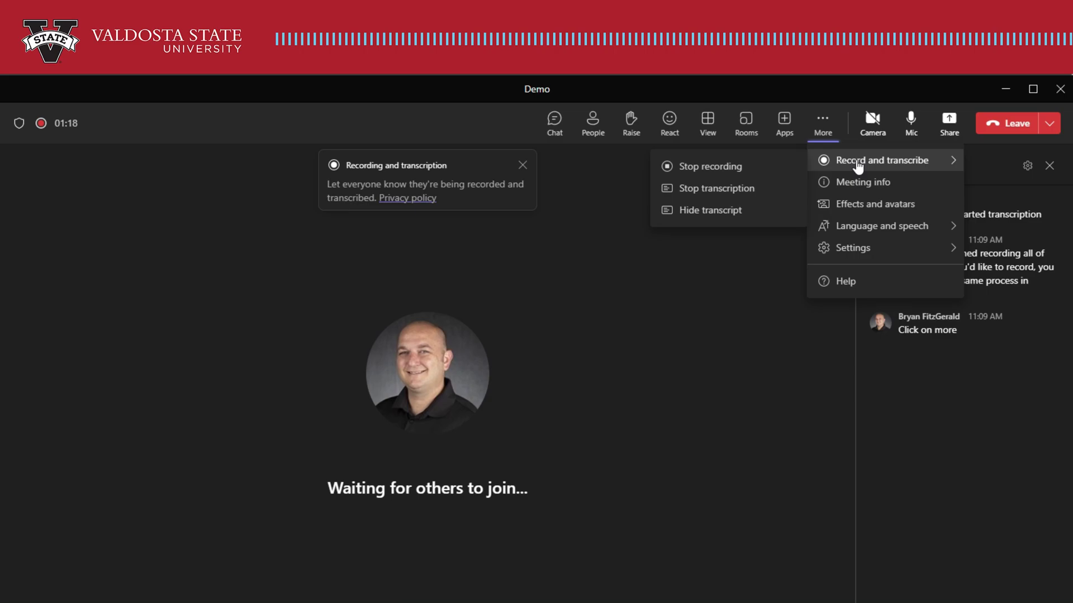
click(708, 167)
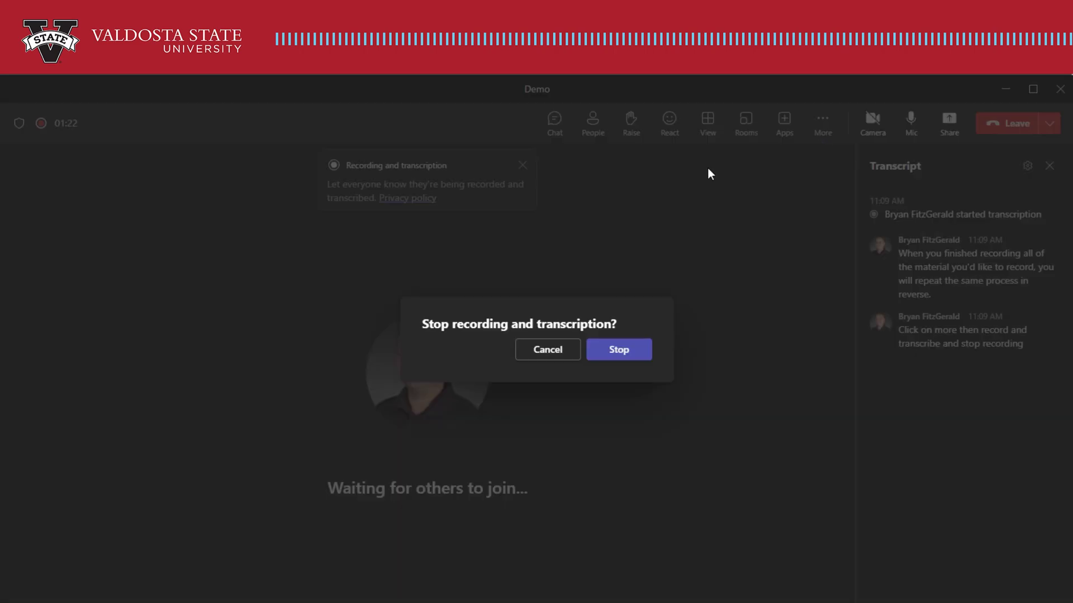
click(643, 348)
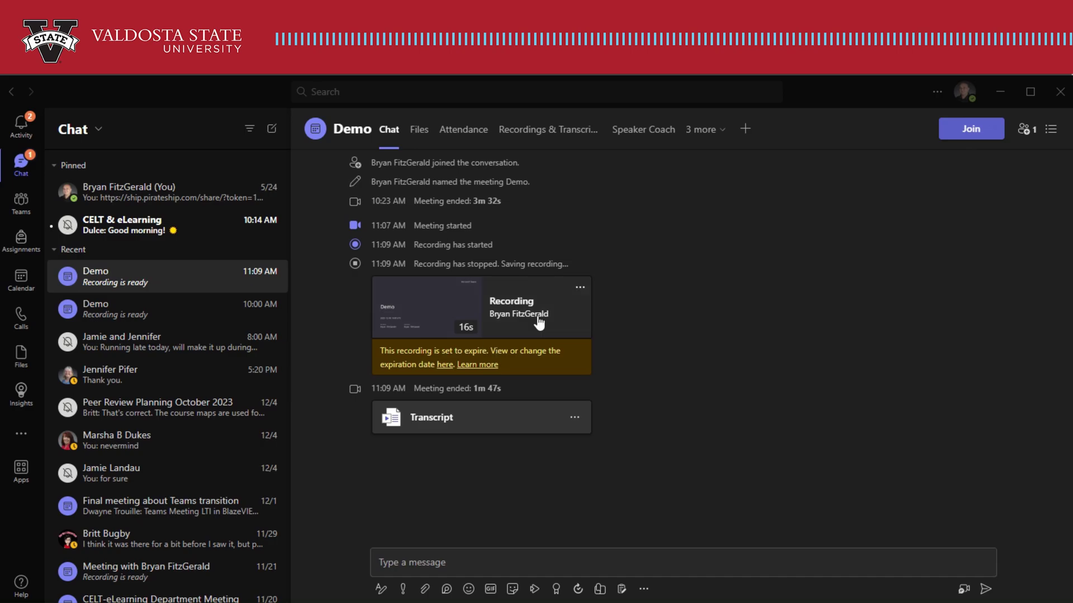
Open the Demo meeting's recording from its chat in Stream and remove the recording's expiration
click(581, 290)
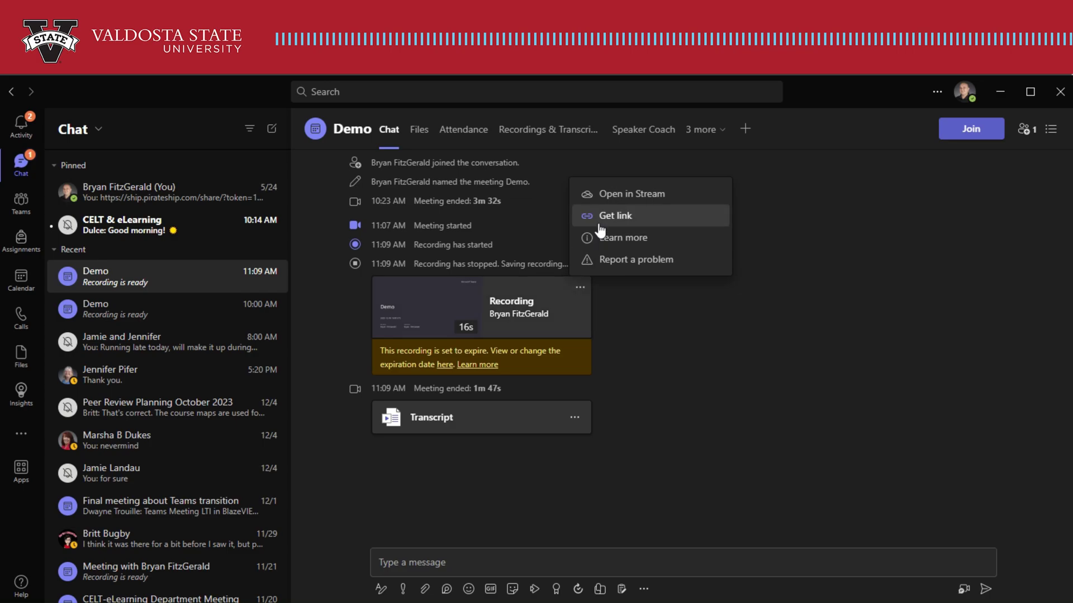
click(612, 204)
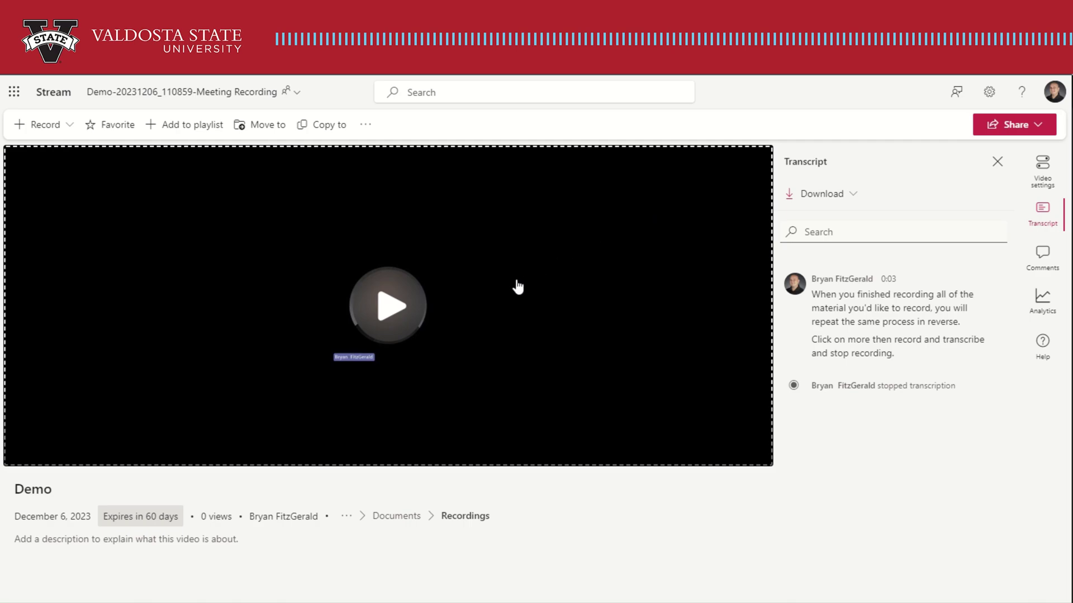
click(144, 528)
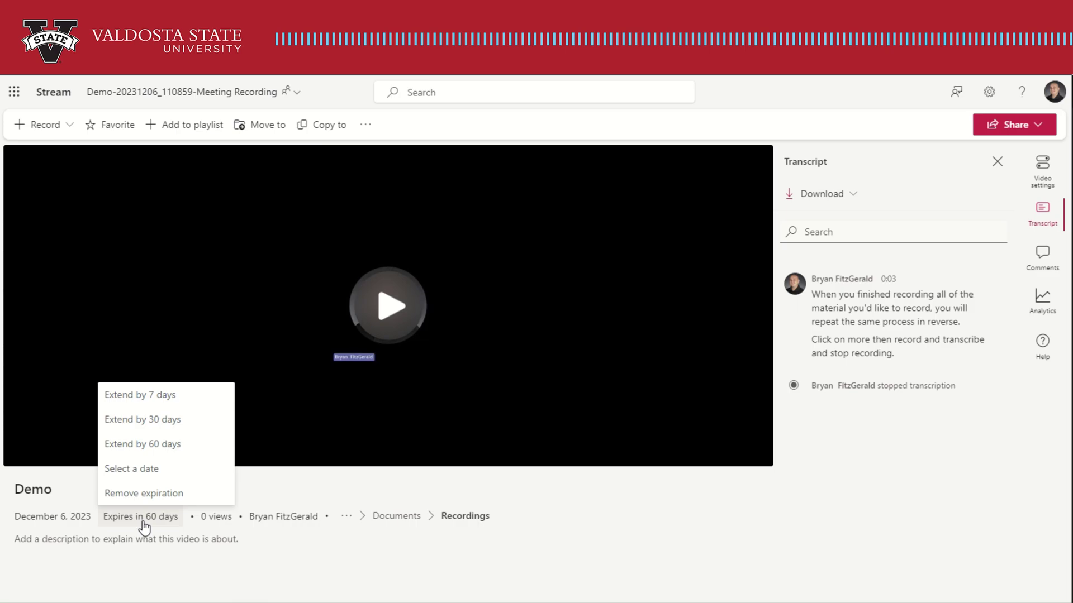
click(133, 494)
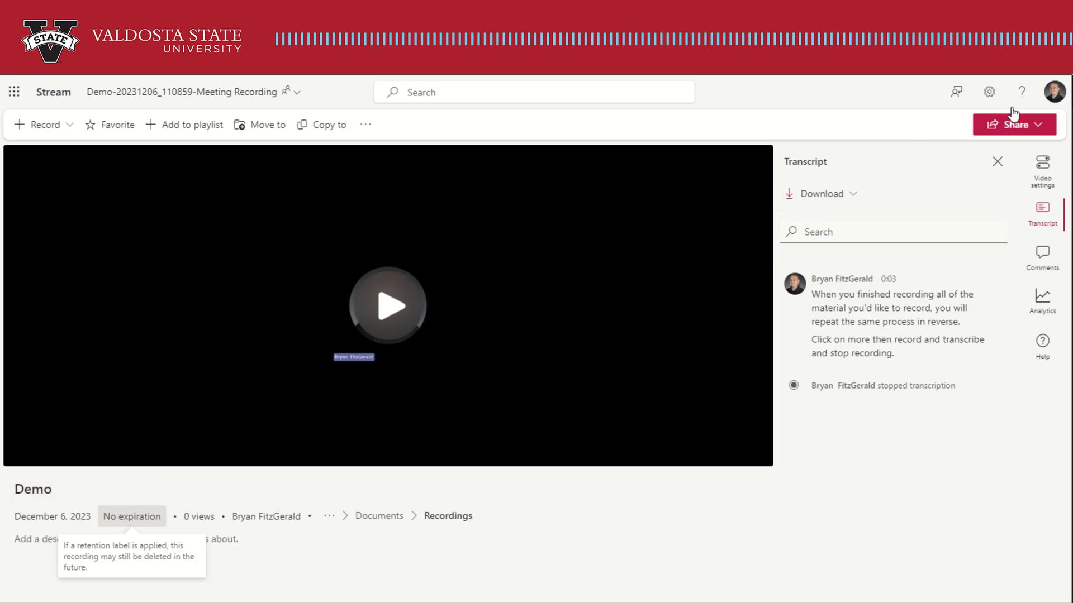
click(1030, 124)
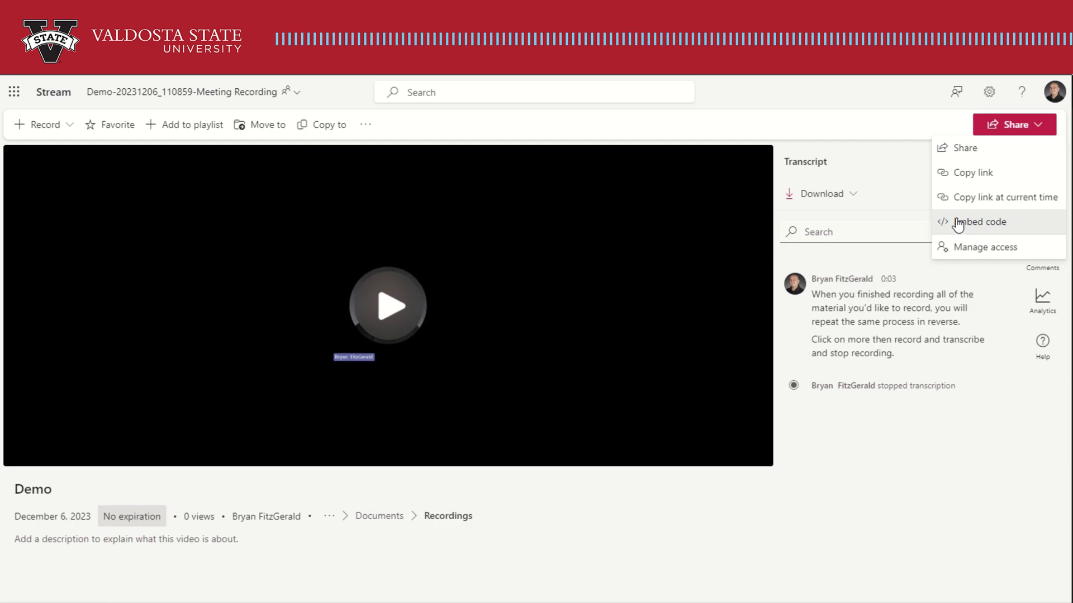
click(780, 110)
click(370, 125)
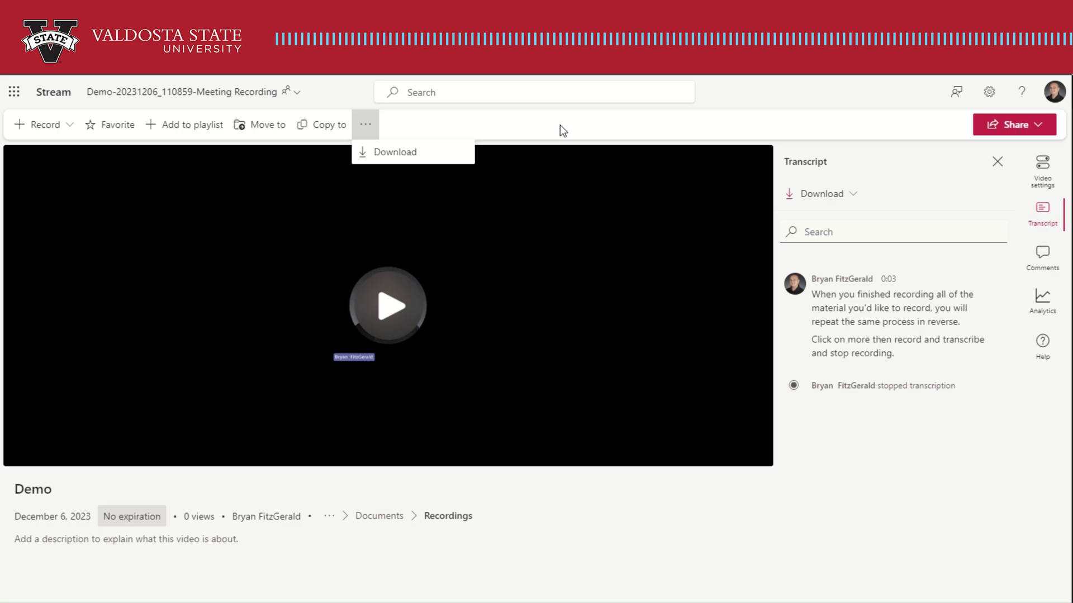
click(809, 128)
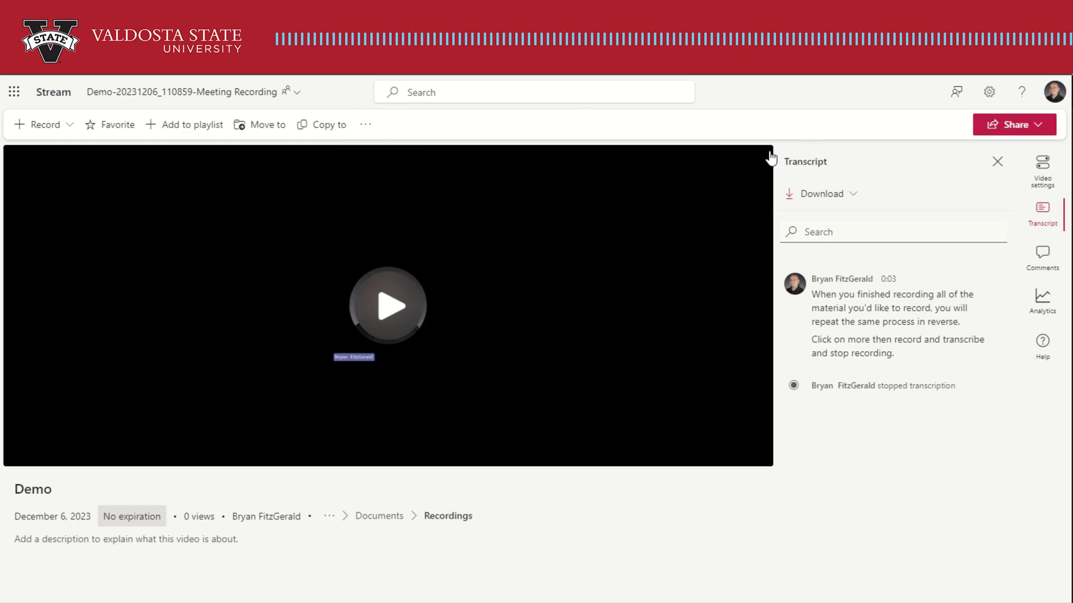
Copy the recording's link and choose People in Valdosta State University in its sharing settings
click(1034, 126)
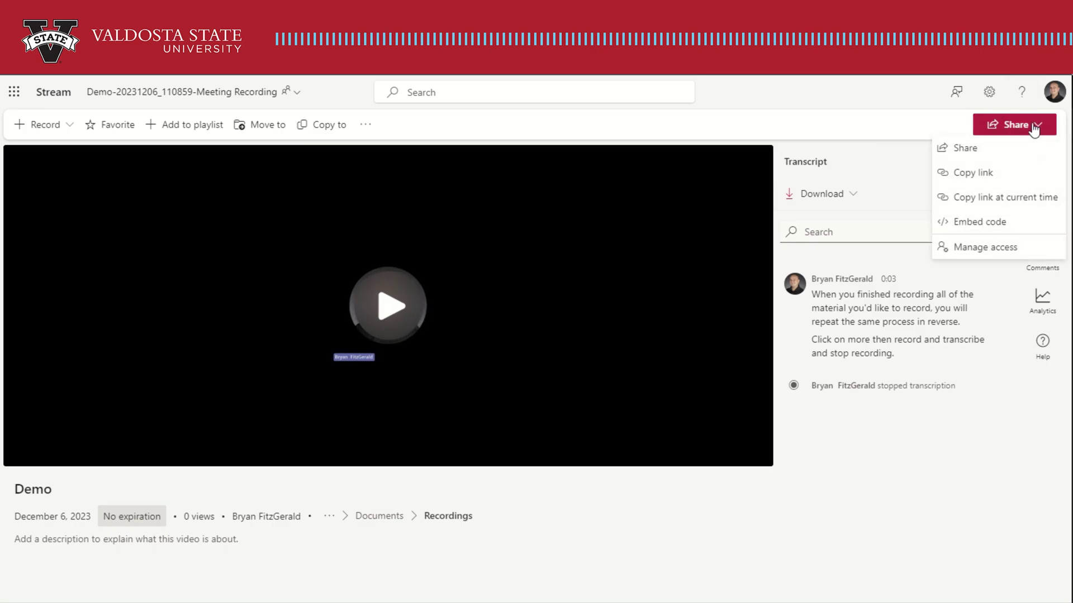
click(971, 172)
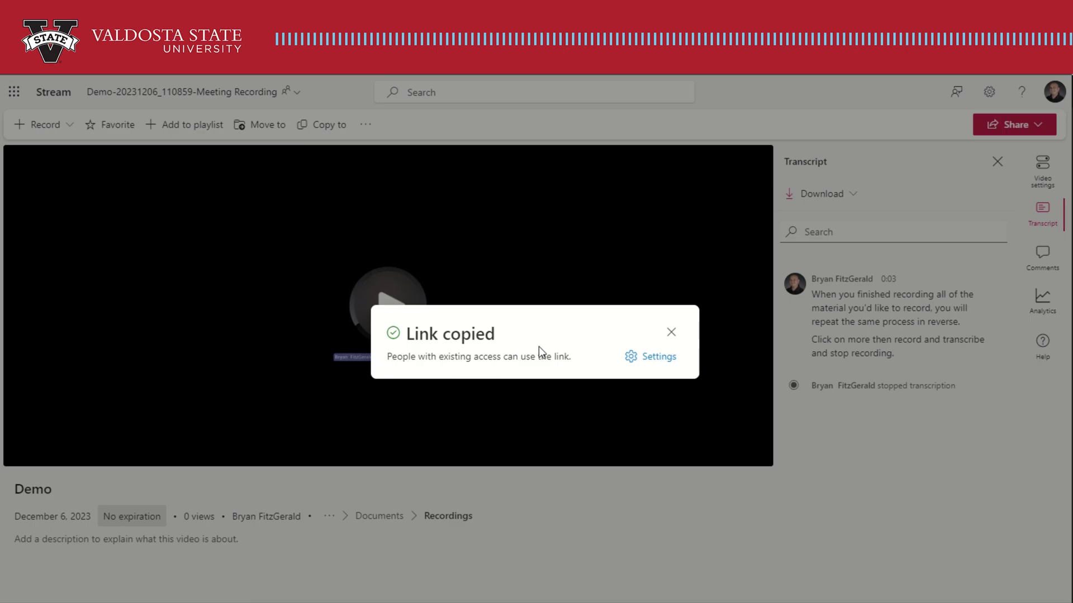
click(657, 360)
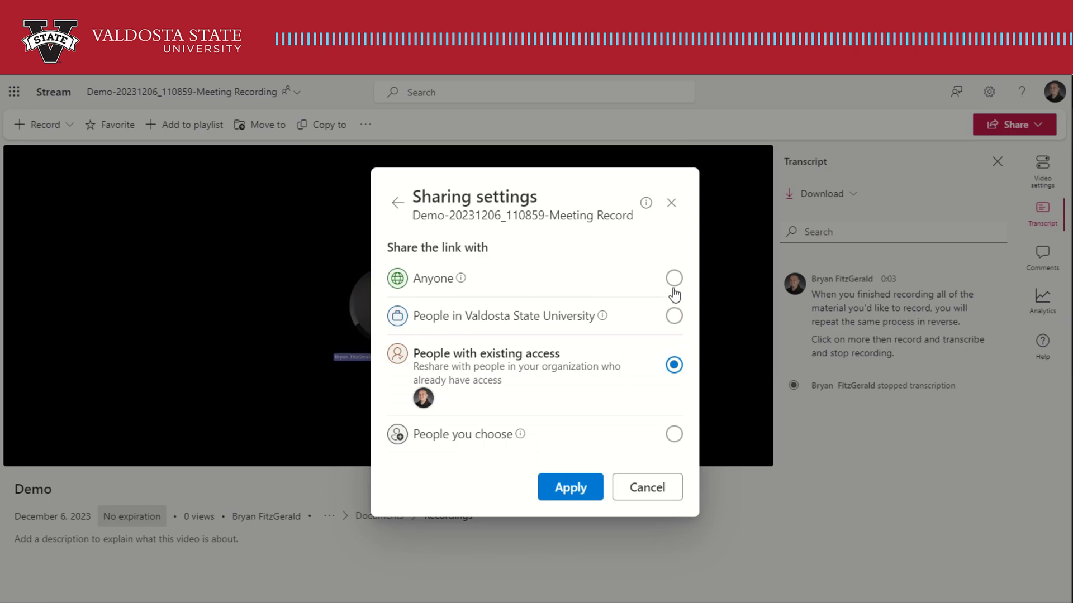
click(670, 316)
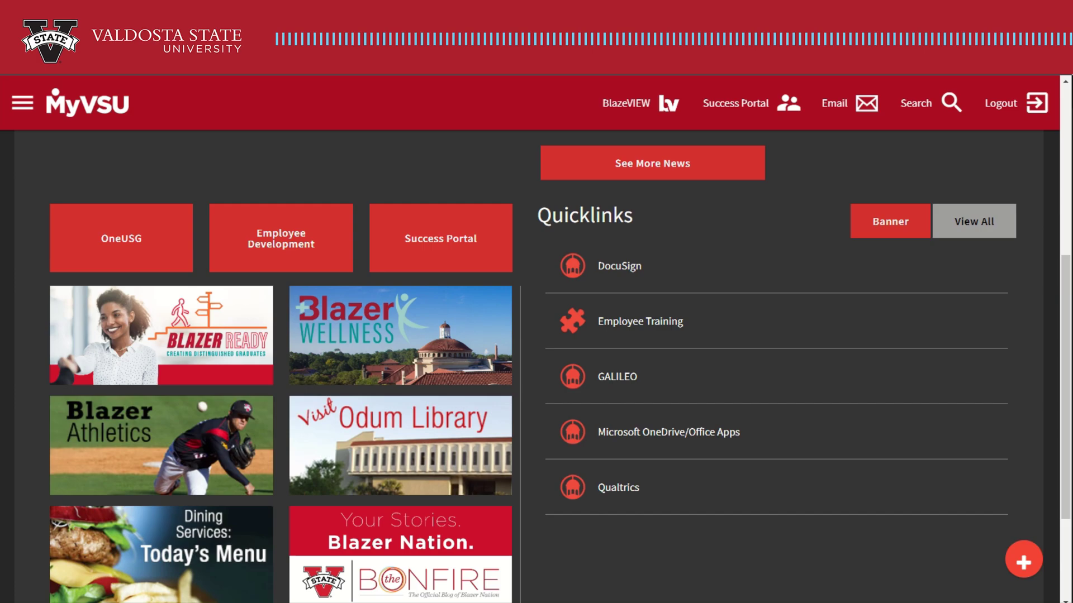
Open Microsoft OneDrive/Office Apps from the full list of MyVSU quicklinks
click(977, 230)
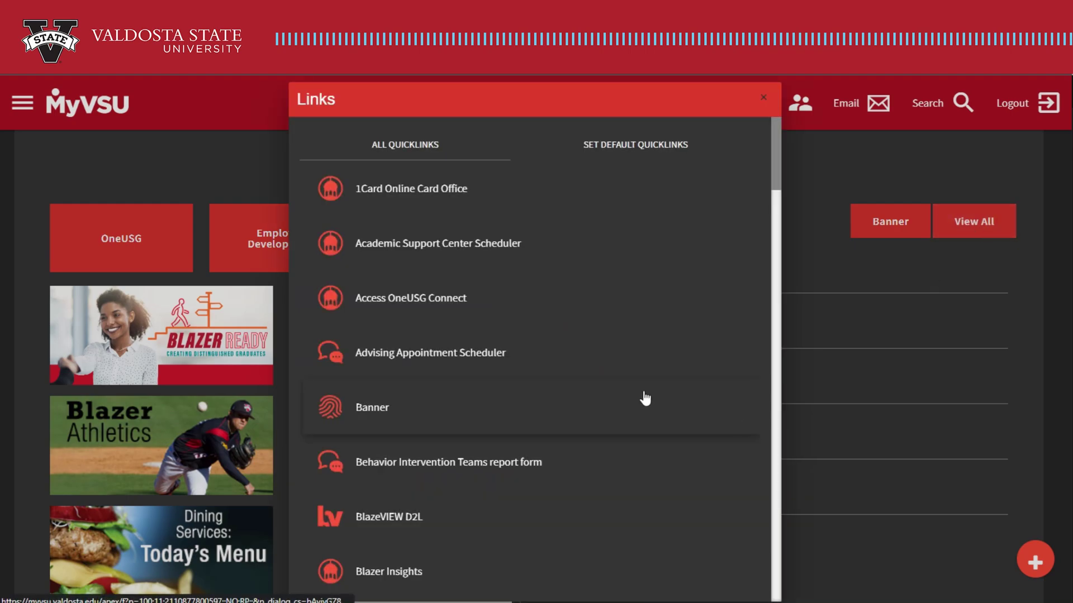
scroll(645, 398, down, 6)
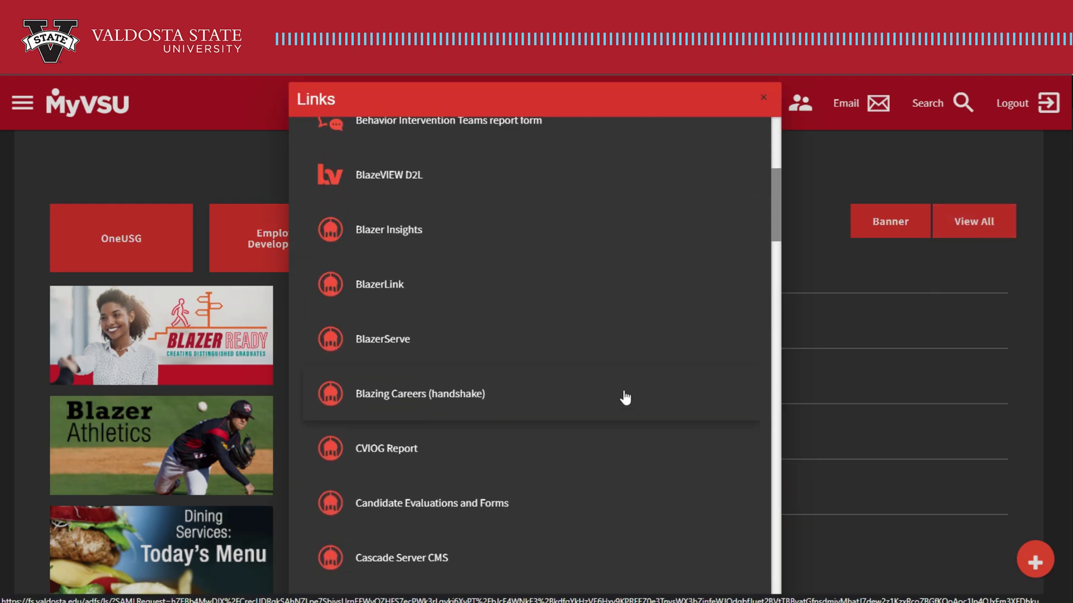
scroll(626, 398, down, 11)
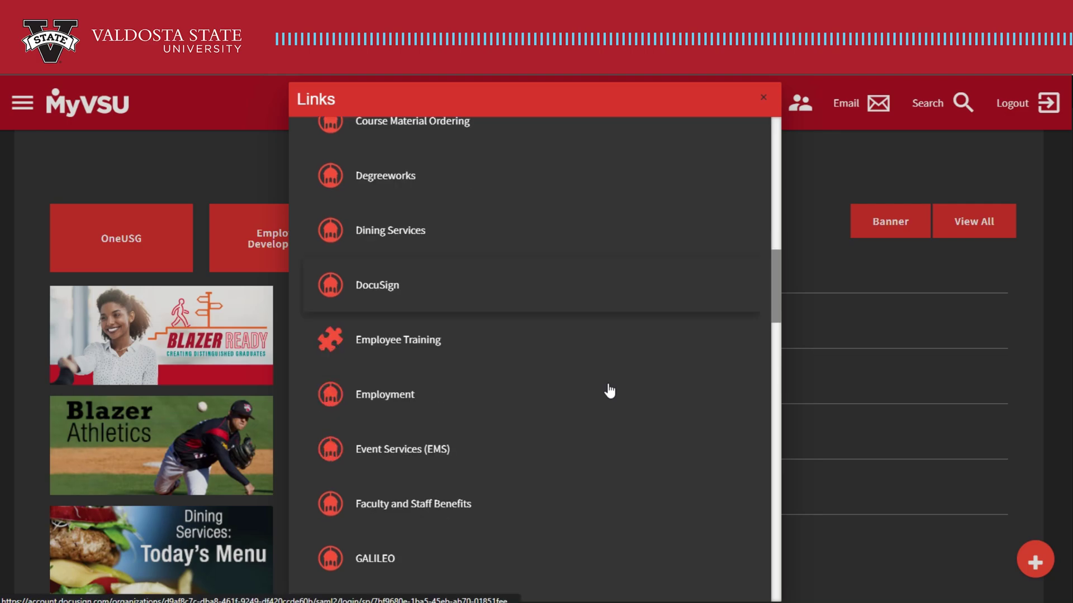
scroll(608, 391, down, 12)
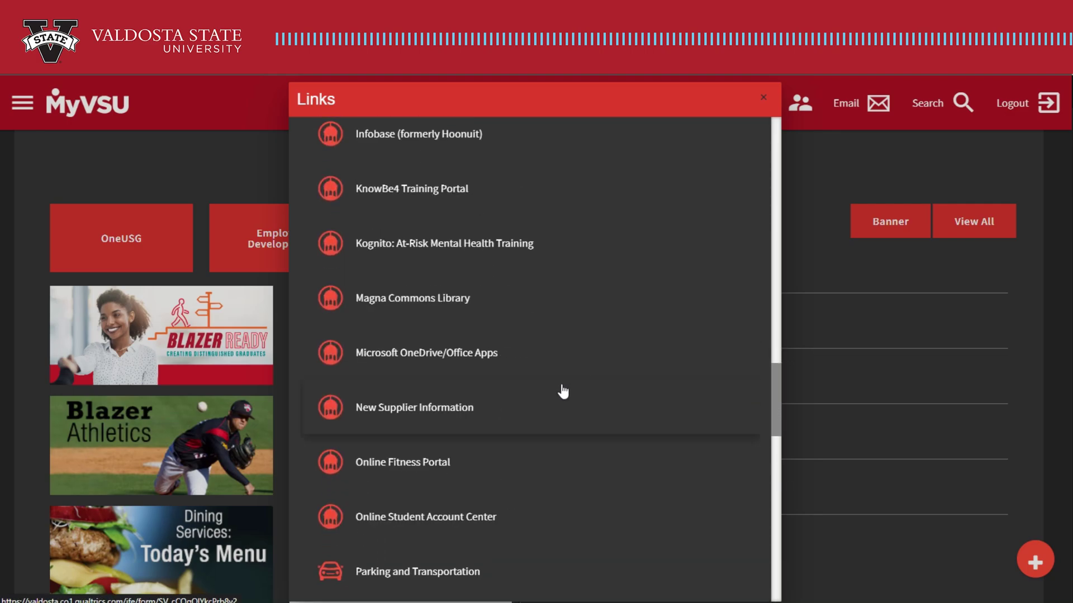
click(382, 353)
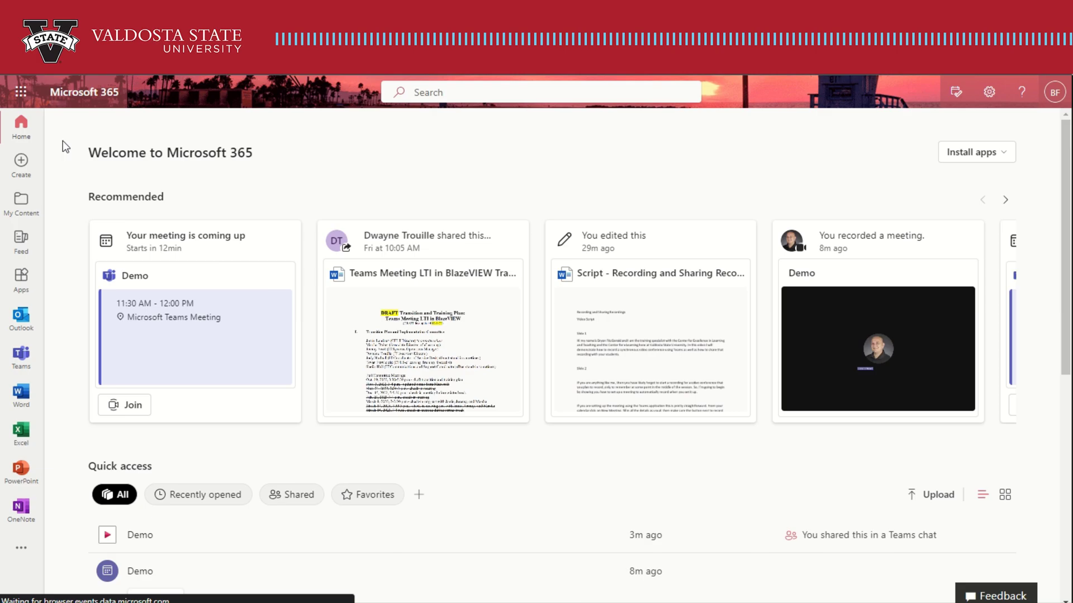
Switch from Microsoft 365 to Stream and open the most recent Demo meeting recording among the recommended videos
click(20, 95)
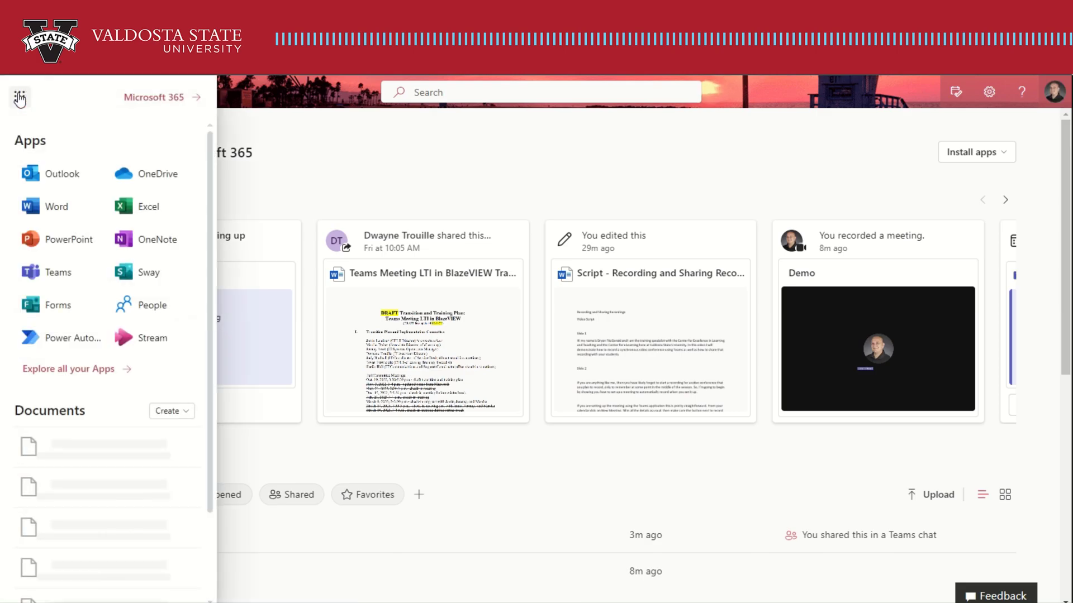
click(155, 337)
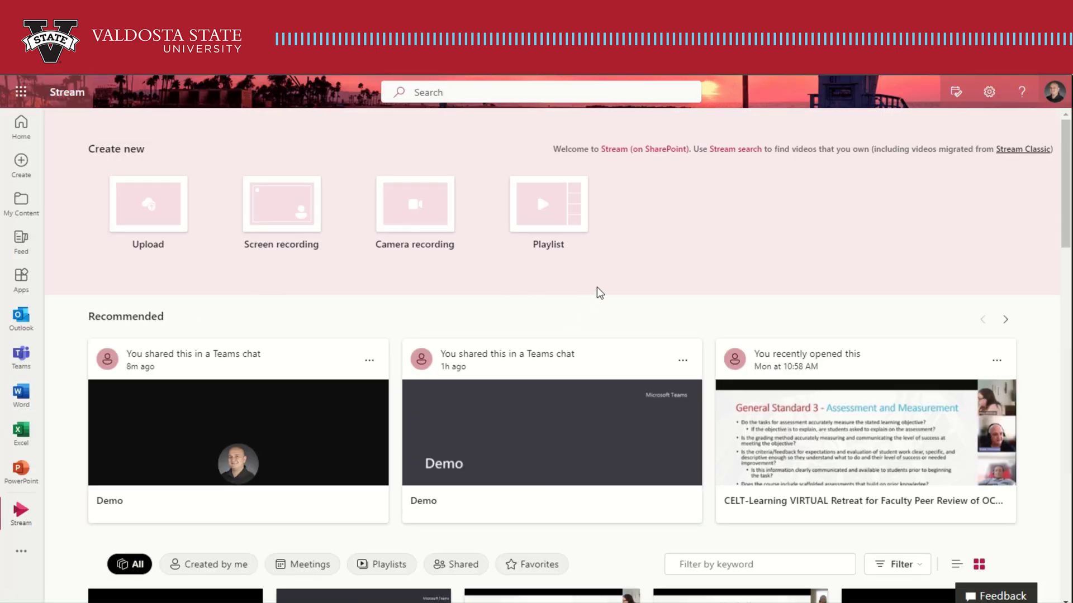
scroll(599, 294, down, 1)
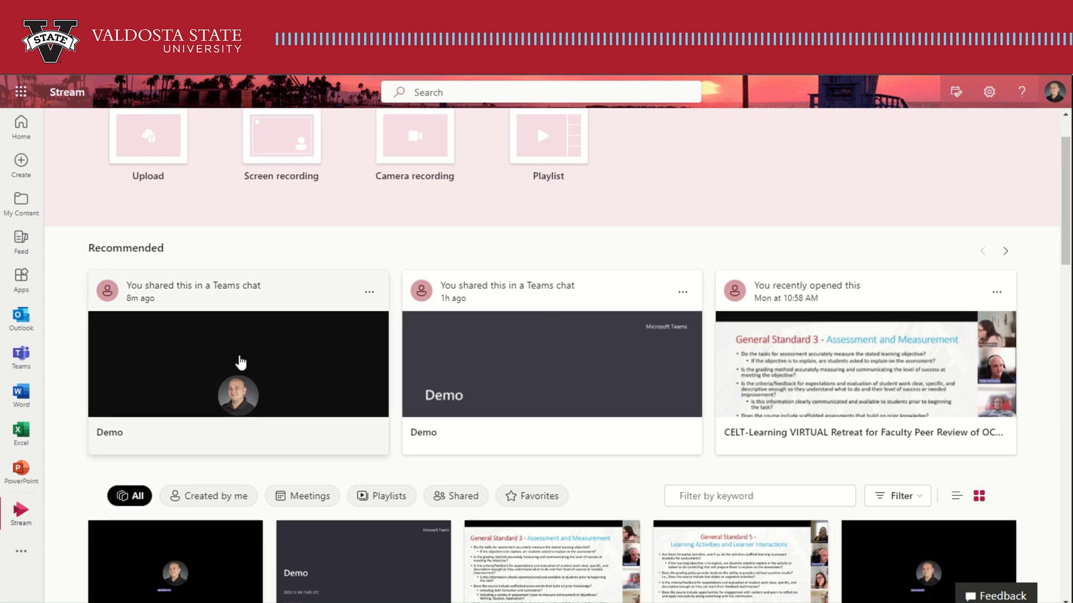
click(239, 363)
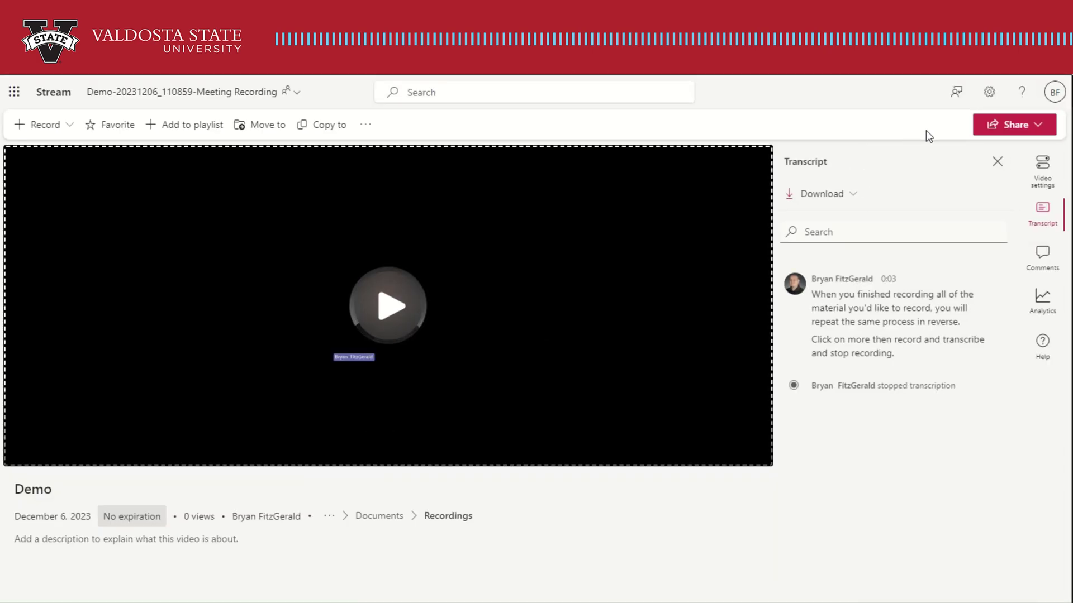
Review the sharing options of the Demo recording and the additional actions available for the video
click(1027, 125)
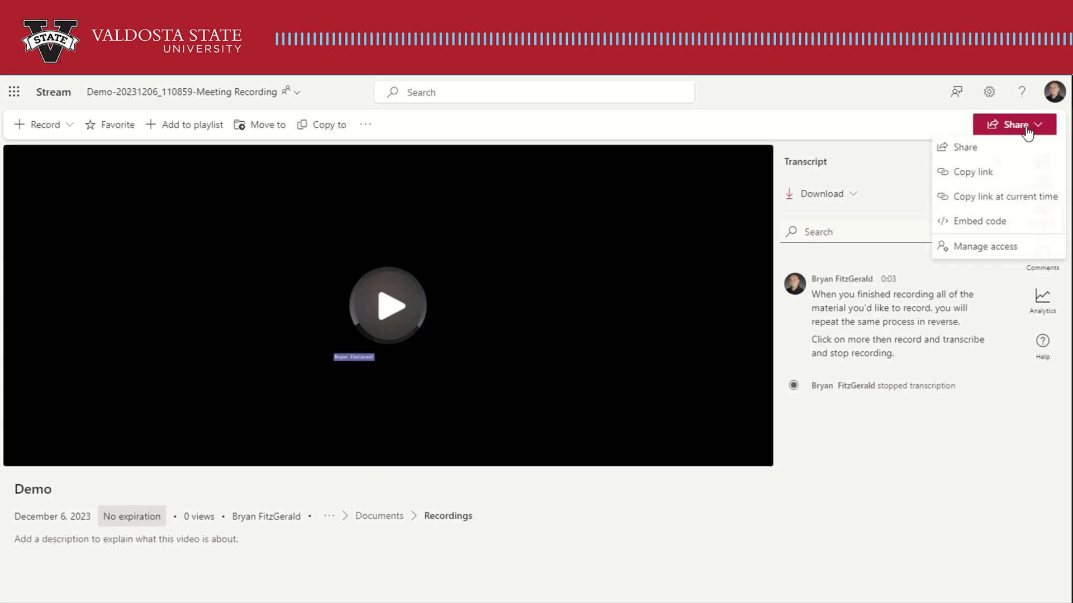
click(462, 115)
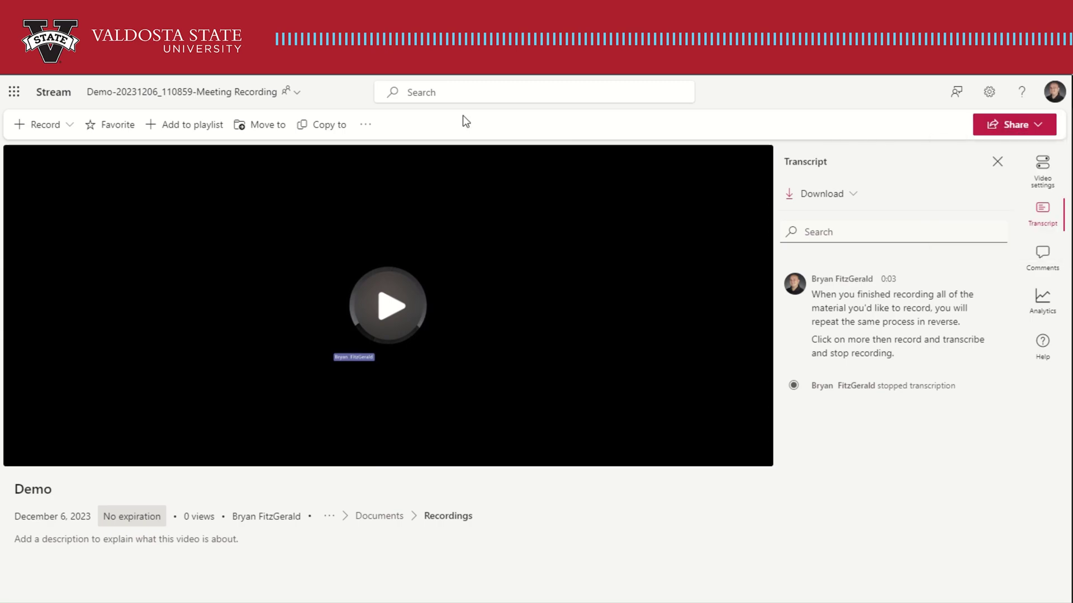
click(373, 125)
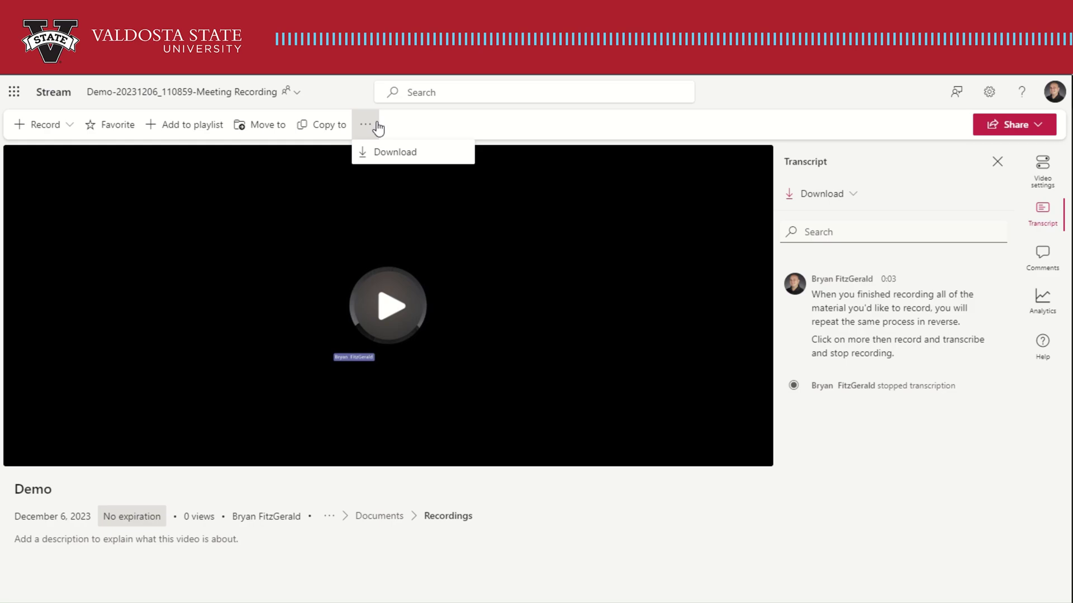